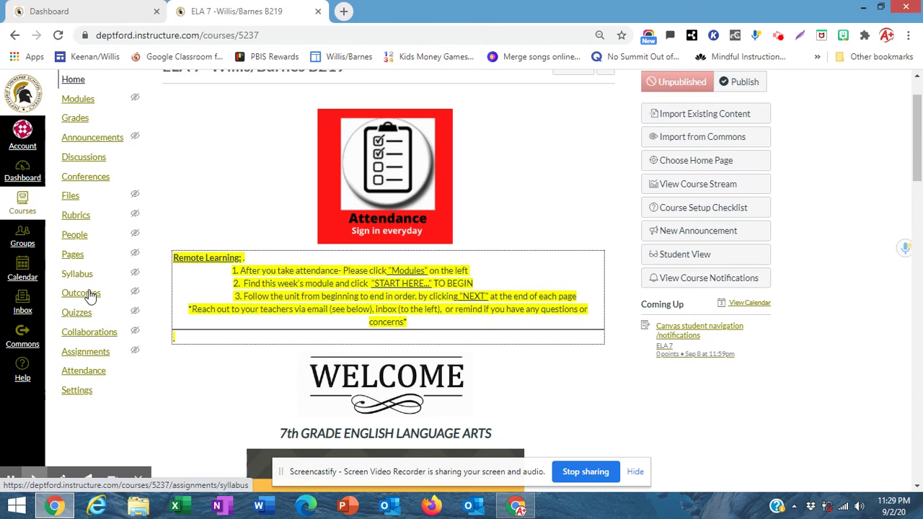
Look over the course home page and its navigation links, and open the Assignments page.
scroll(93, 292, up, 1)
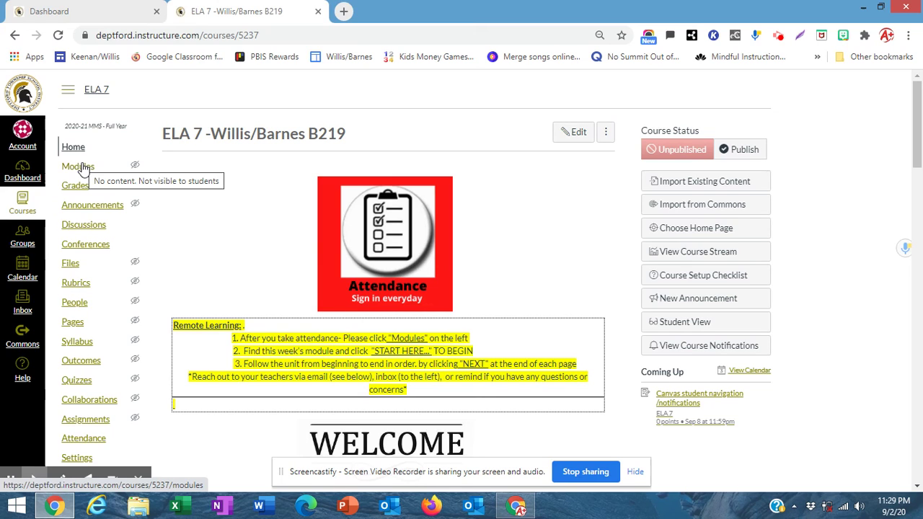
scroll(108, 339, down, 2)
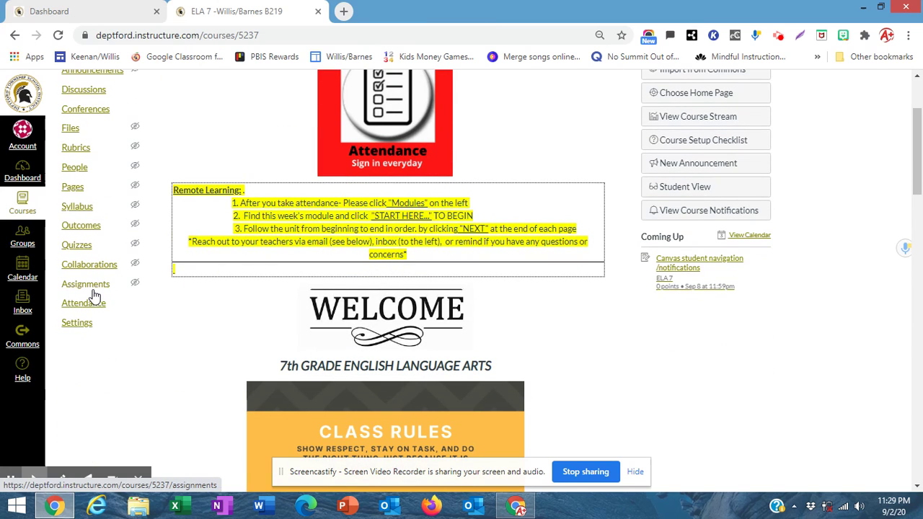
scroll(93, 296, up, 2)
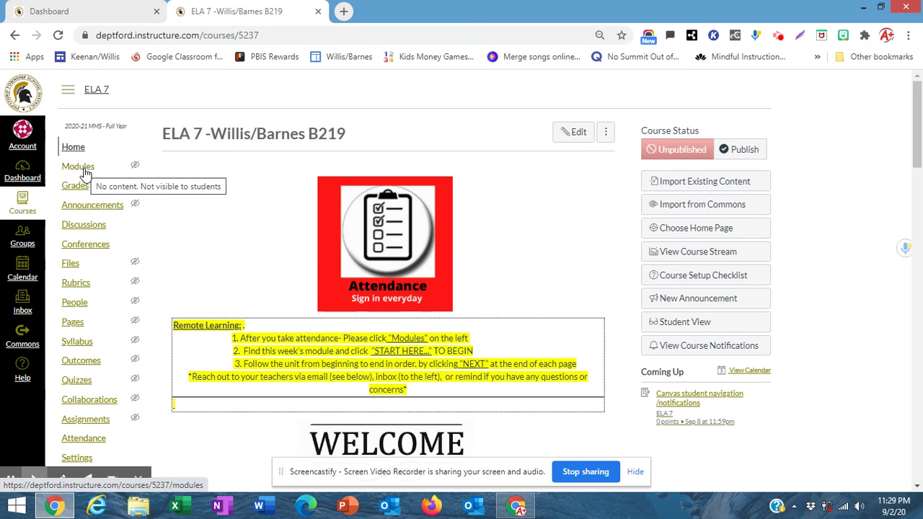
scroll(78, 274, down, 1)
click(104, 357)
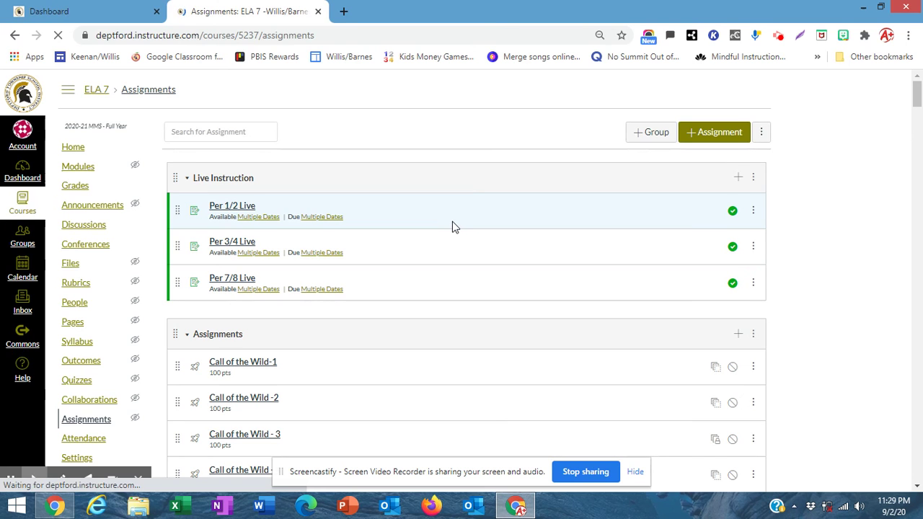
Examine the assignment groups from Live Instruction through Imported Assignments, including each item's published status.
click(732, 210)
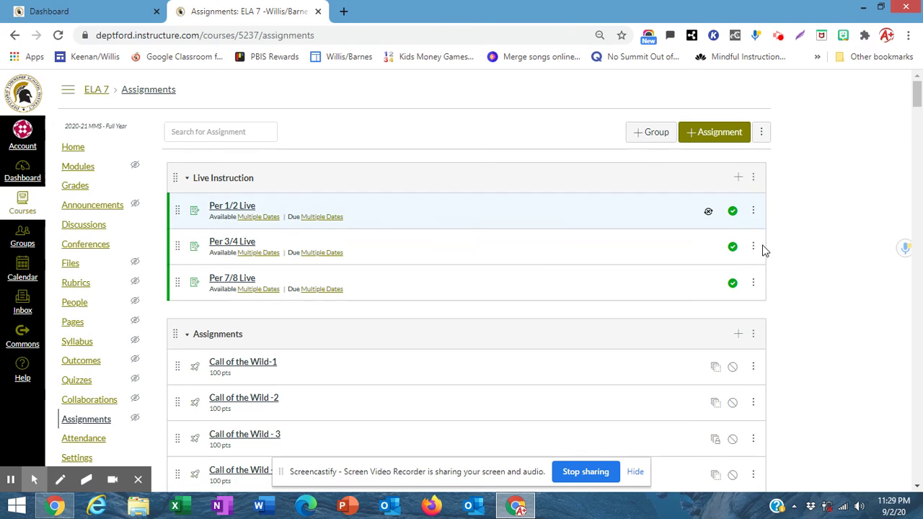
scroll(748, 247, down, 5)
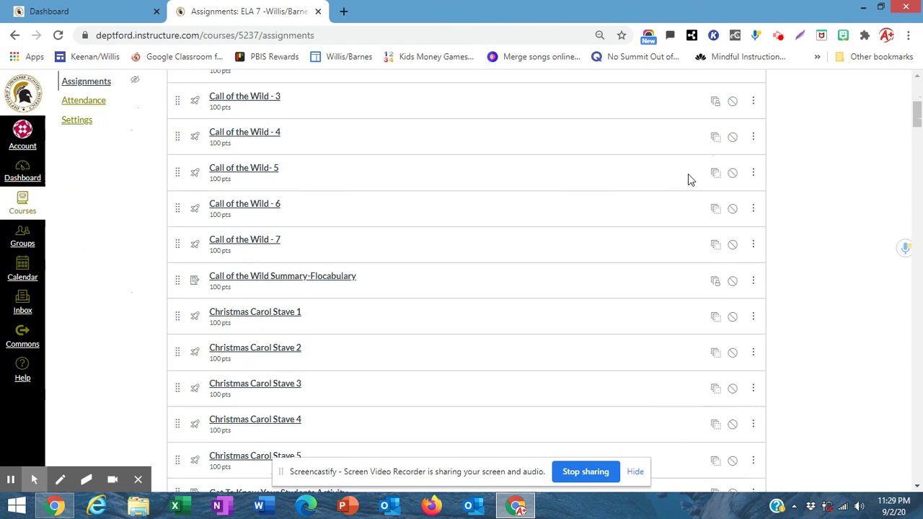
scroll(697, 266, down, 4)
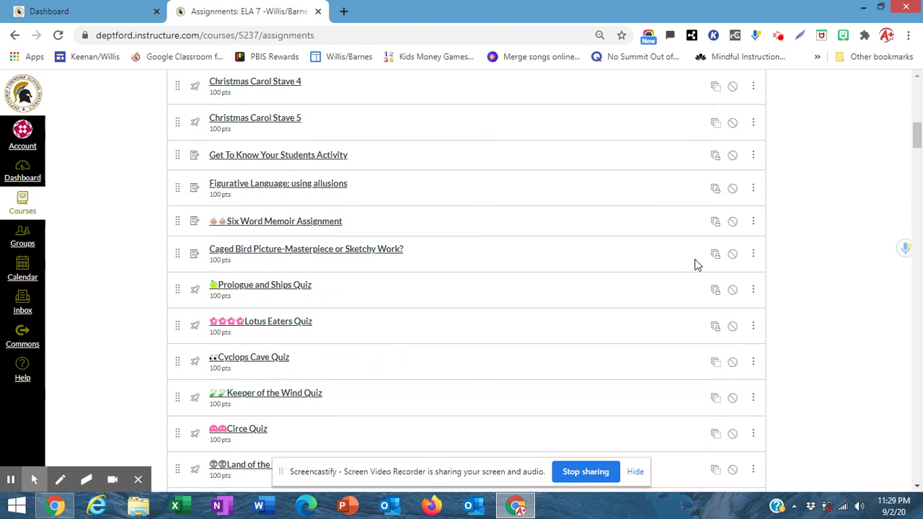
scroll(685, 281, down, 12)
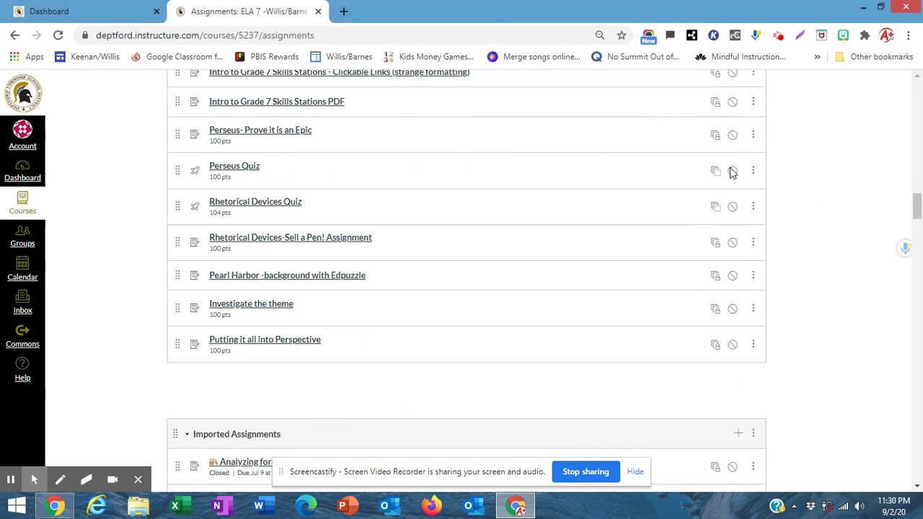
scroll(721, 173, down, 10)
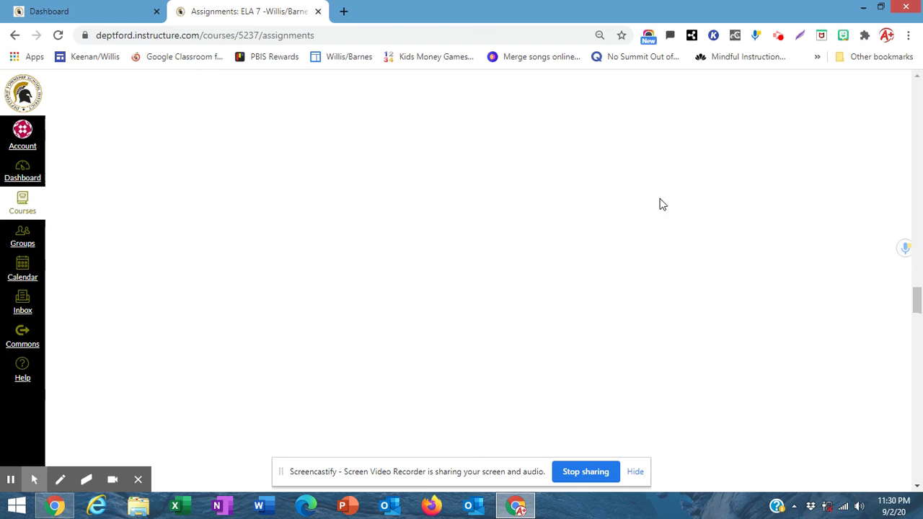
scroll(662, 204, up, 20)
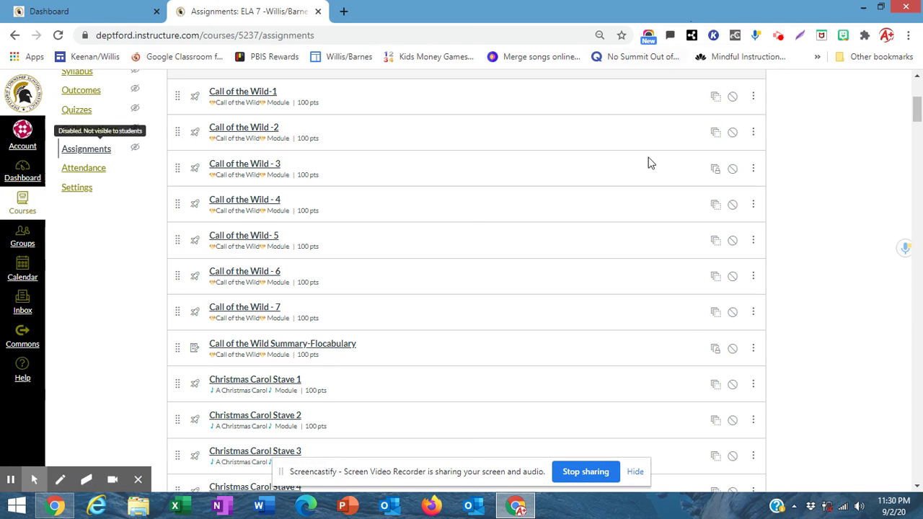
scroll(565, 189, up, 5)
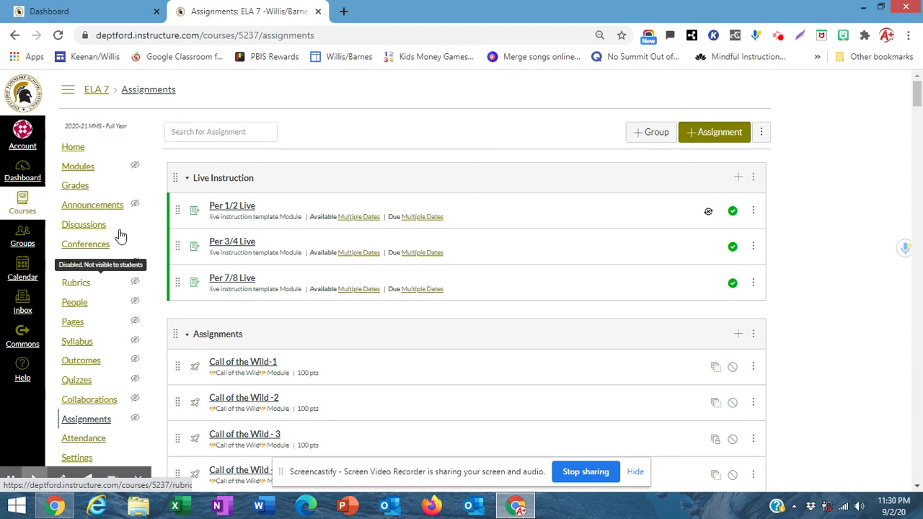
Open the course's Modules page, view the START HERE page in the Week 1 module, and return to the module list.
click(76, 167)
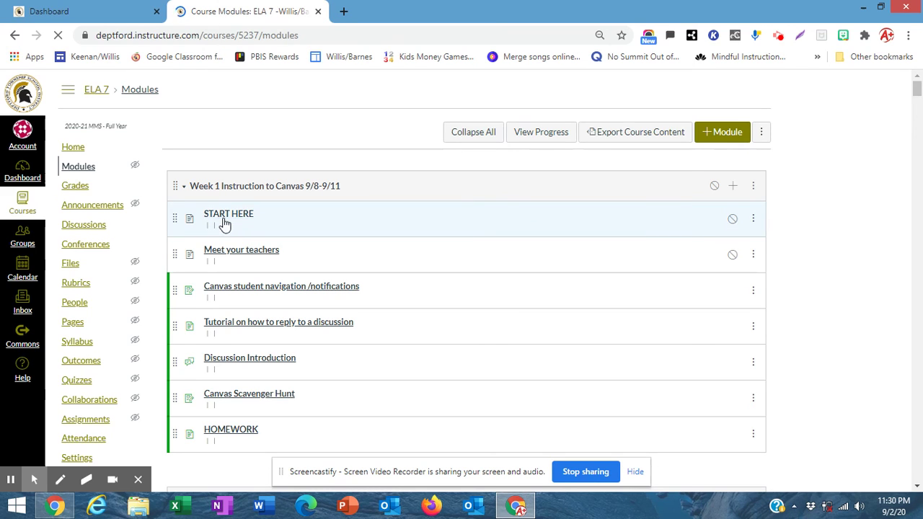
scroll(245, 230, down, 1)
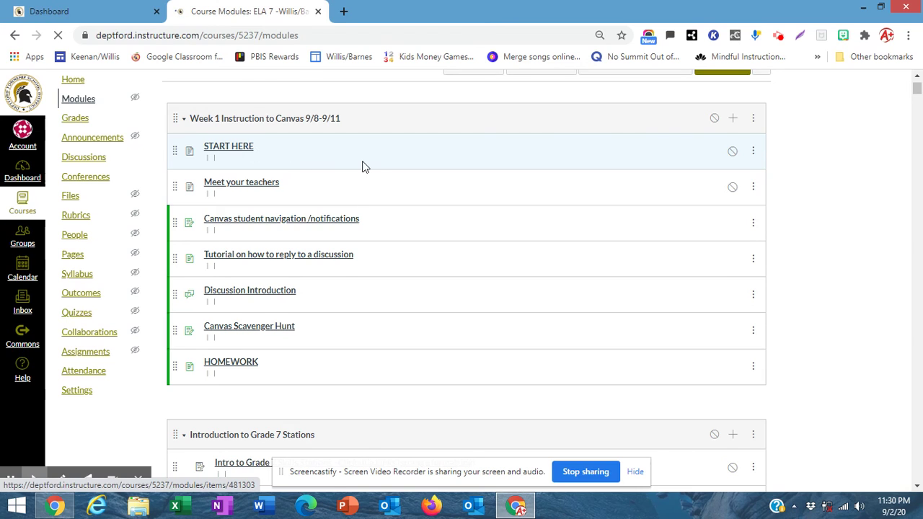
click(228, 149)
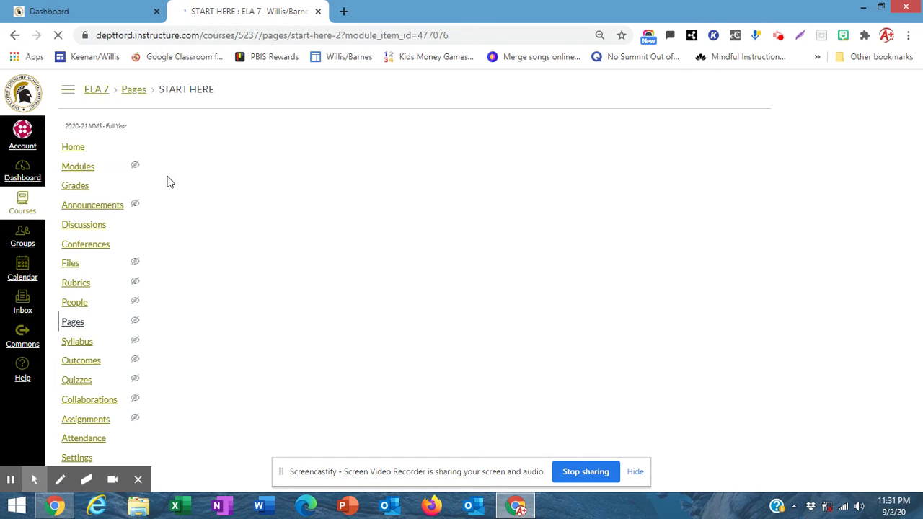
click(10, 479)
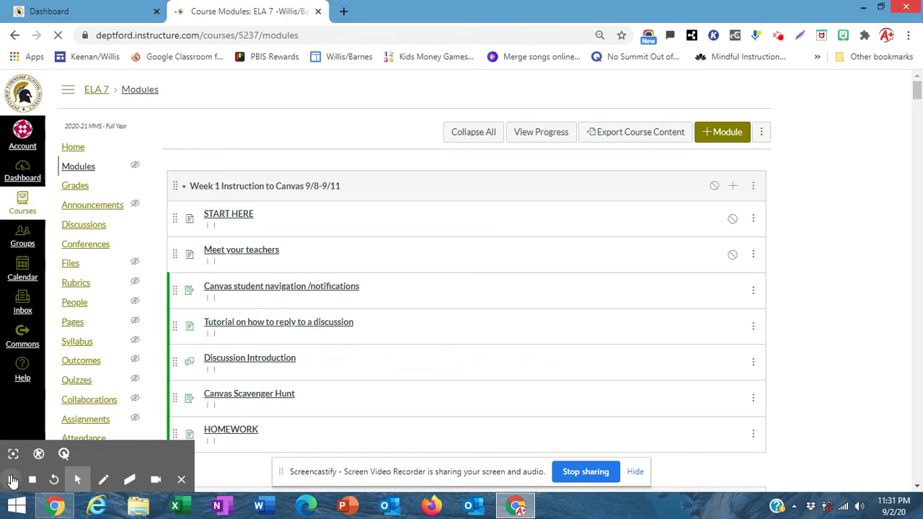
Add a module named "test" and locate it at the end of the module list.
click(716, 138)
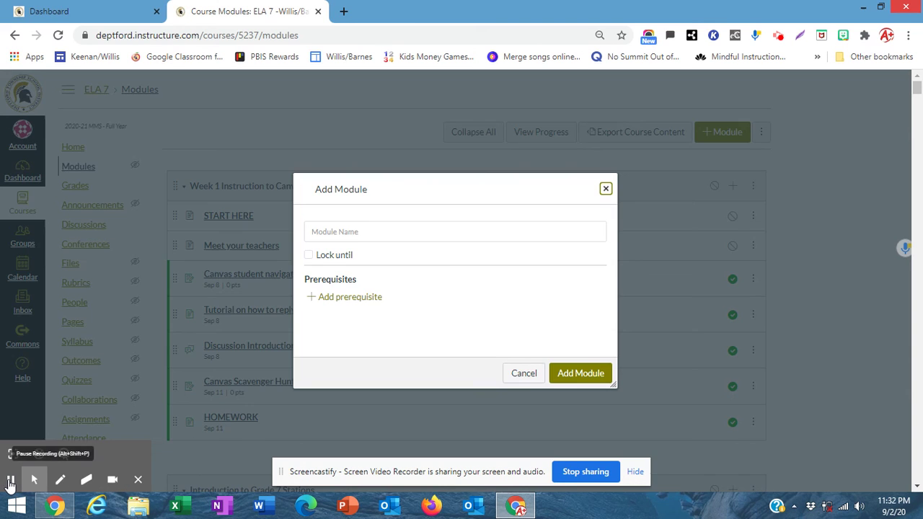
click(379, 229)
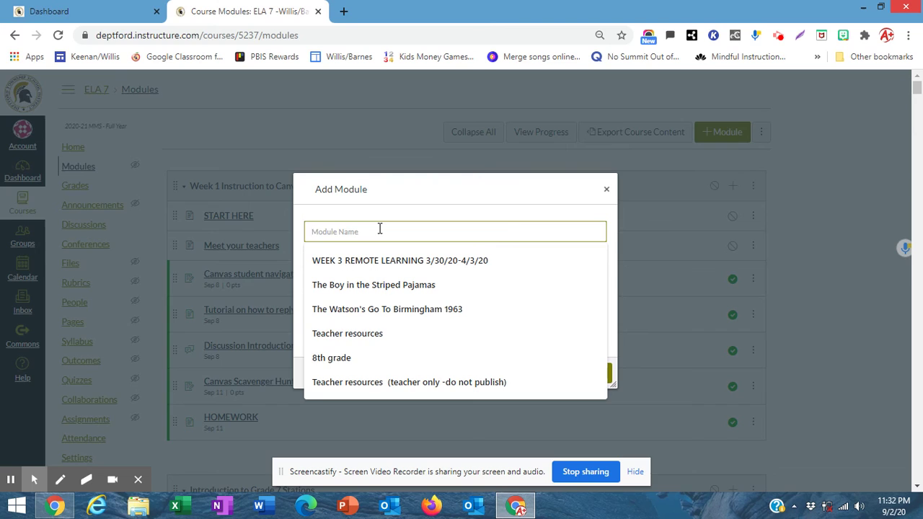
text(test)
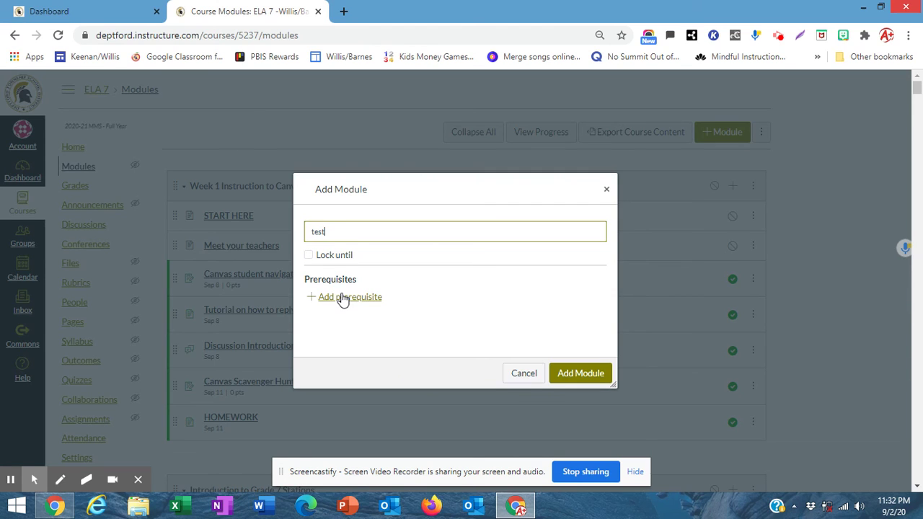
click(587, 372)
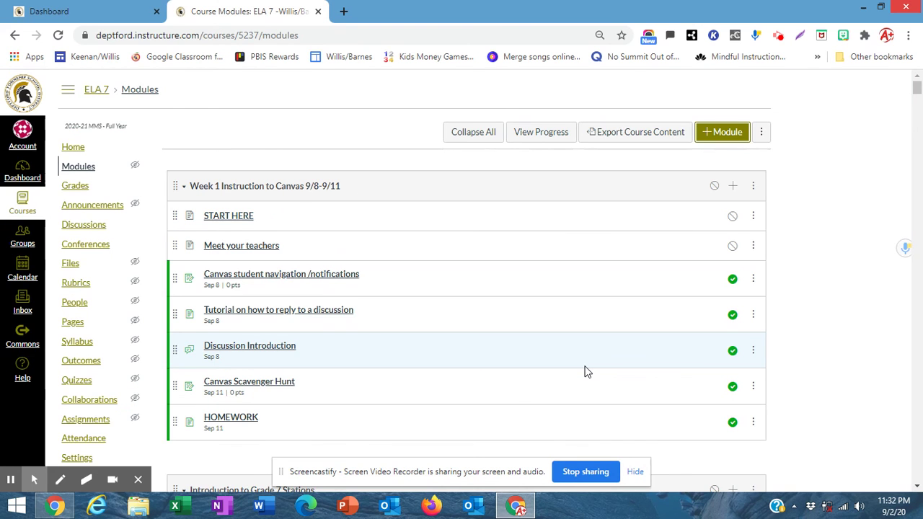
scroll(587, 372, down, 20)
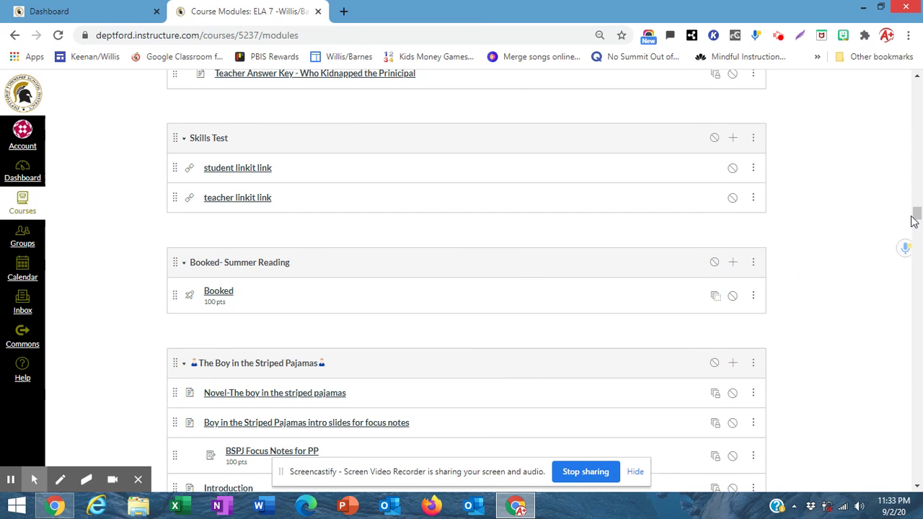
drag(917, 213, 917, 475)
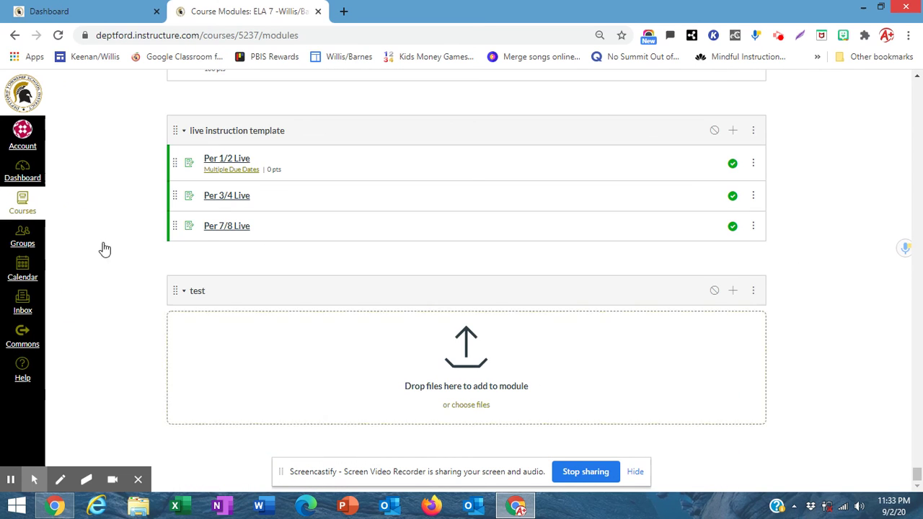
click(754, 292)
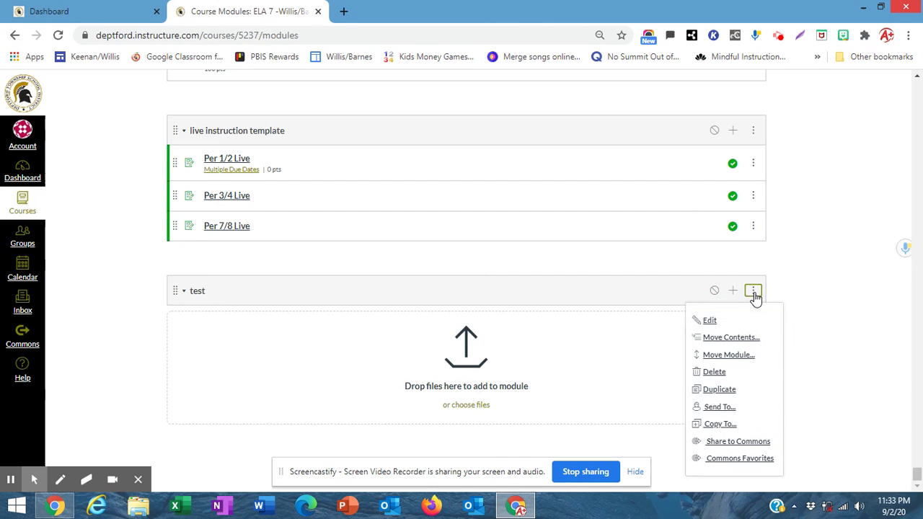
click(755, 355)
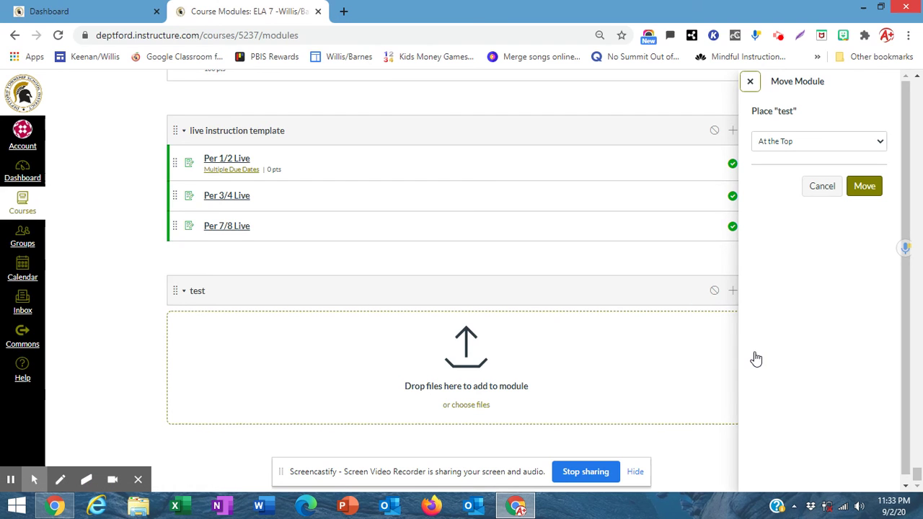
click(780, 147)
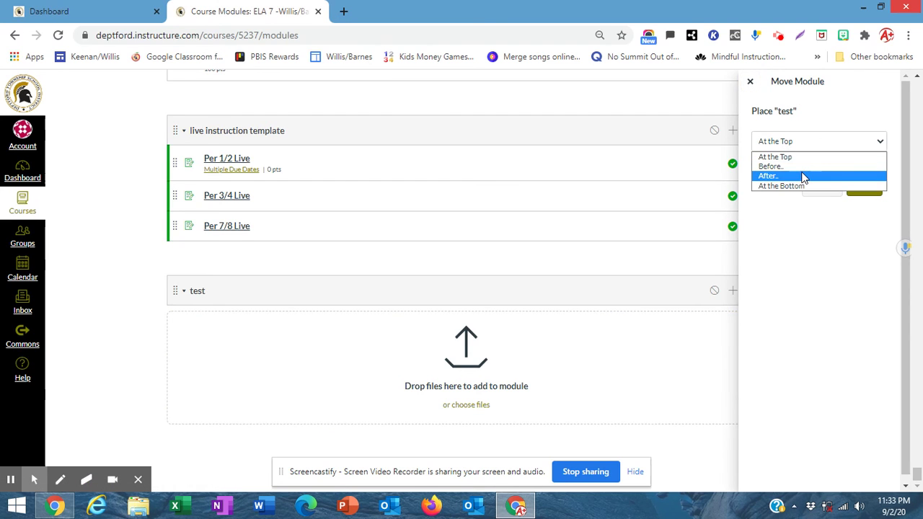
click(832, 246)
click(821, 190)
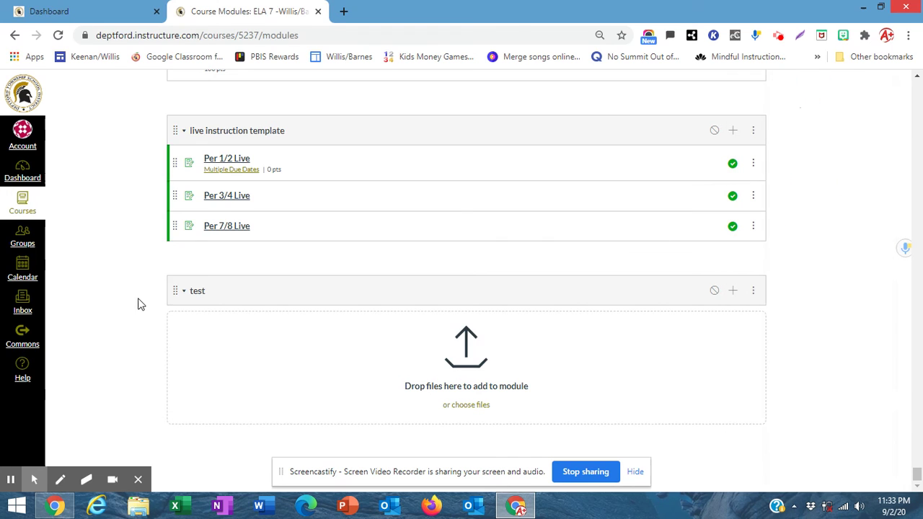
Begin adding an item to the "test" module, choosing a new assignment and looking through the existing assignments.
click(177, 288)
click(733, 293)
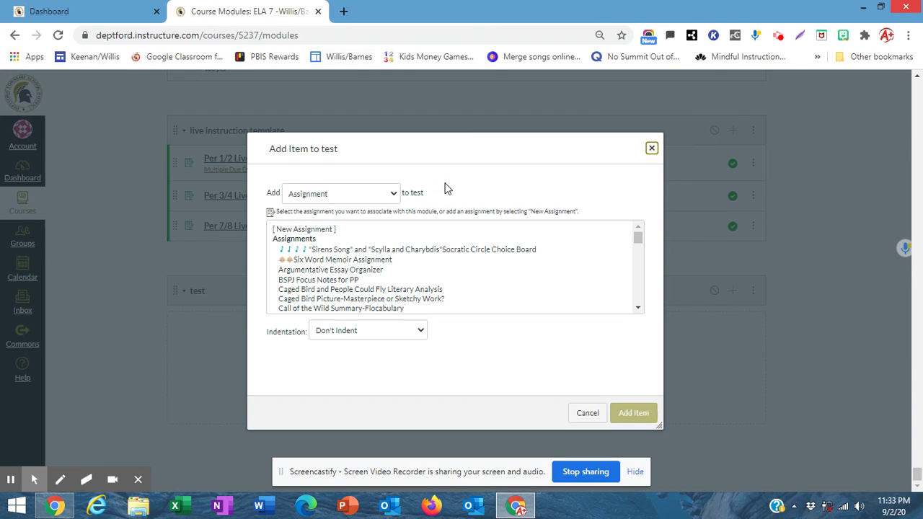
click(321, 229)
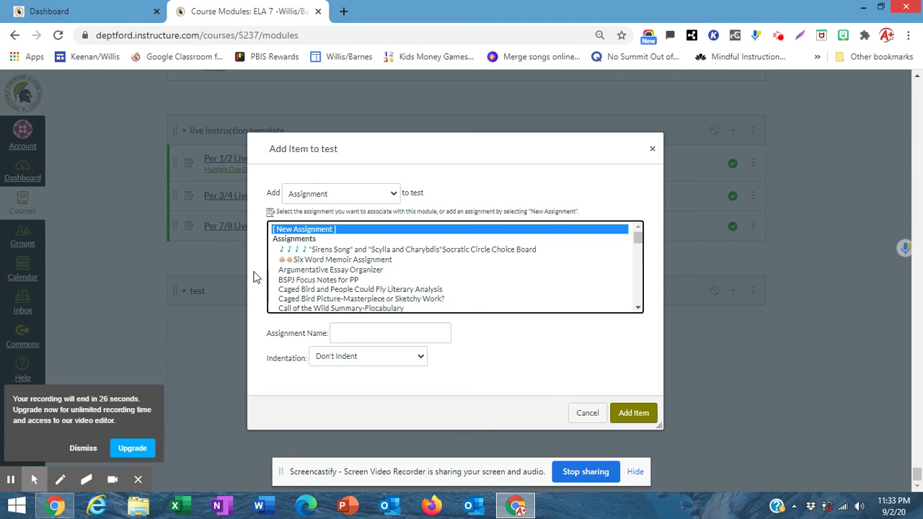
scroll(404, 306, down, 20)
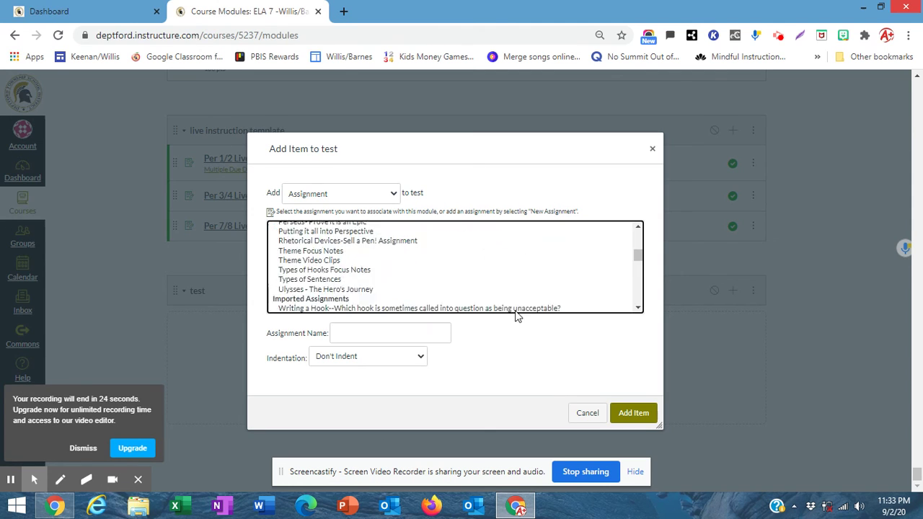